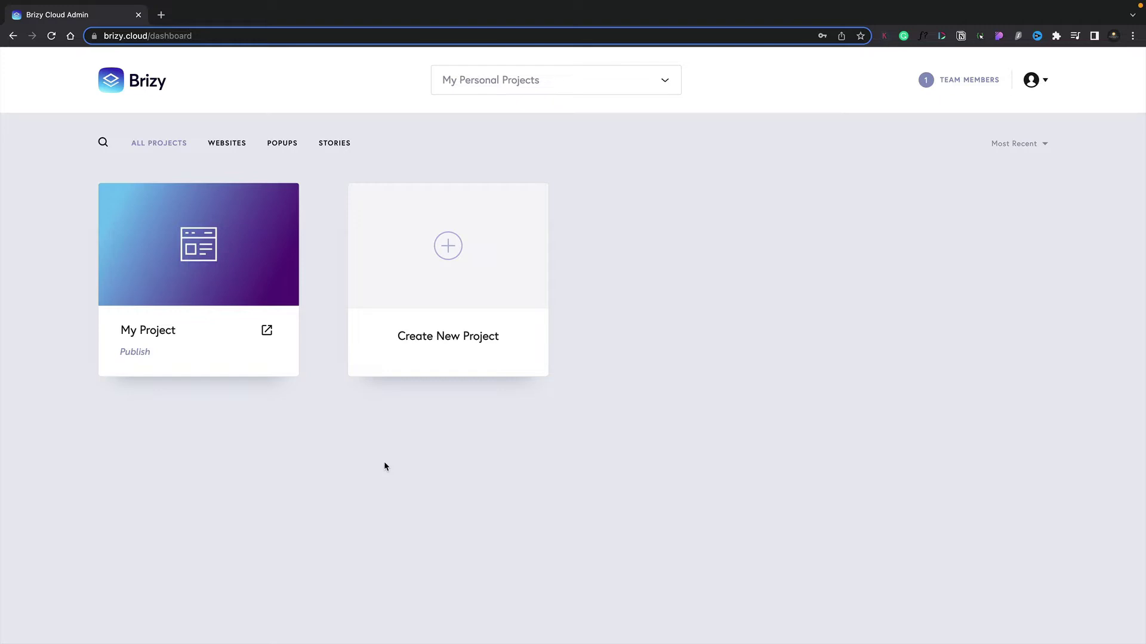
Step: Open My Project in the page editor, peek at the Menus manager, then close it
mouse_move(242, 319)
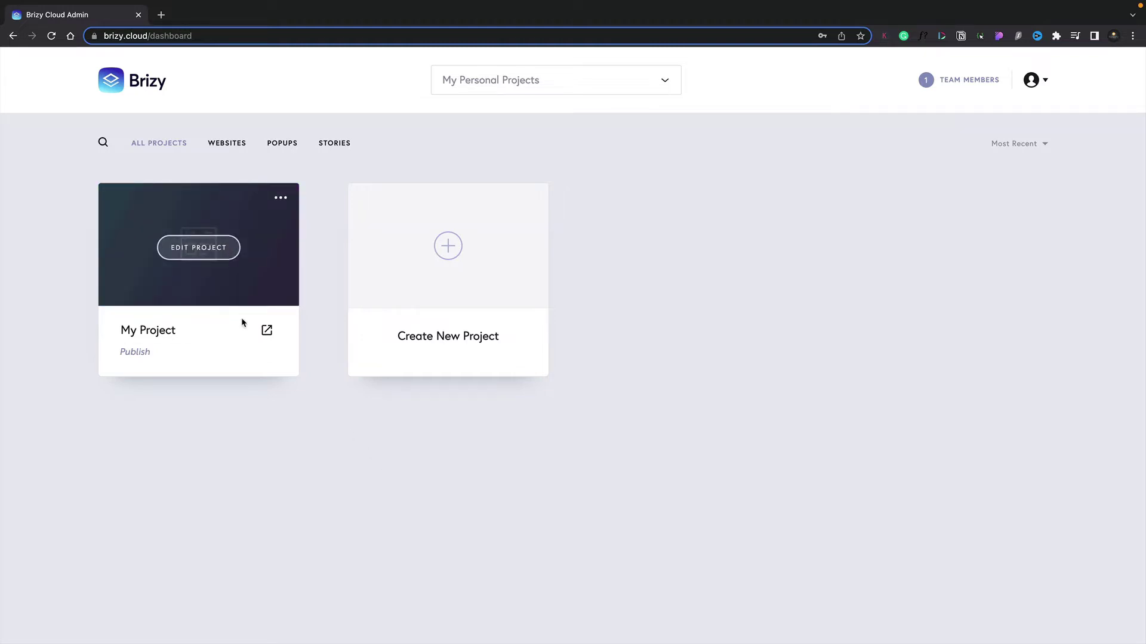
left_click(209, 258)
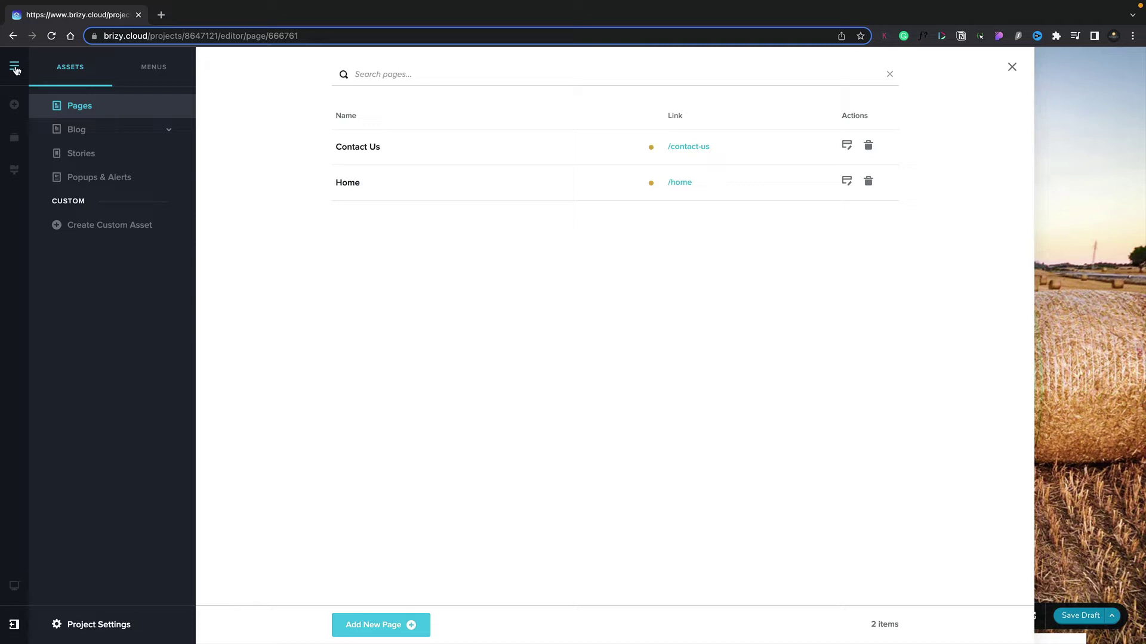
left_click(166, 70)
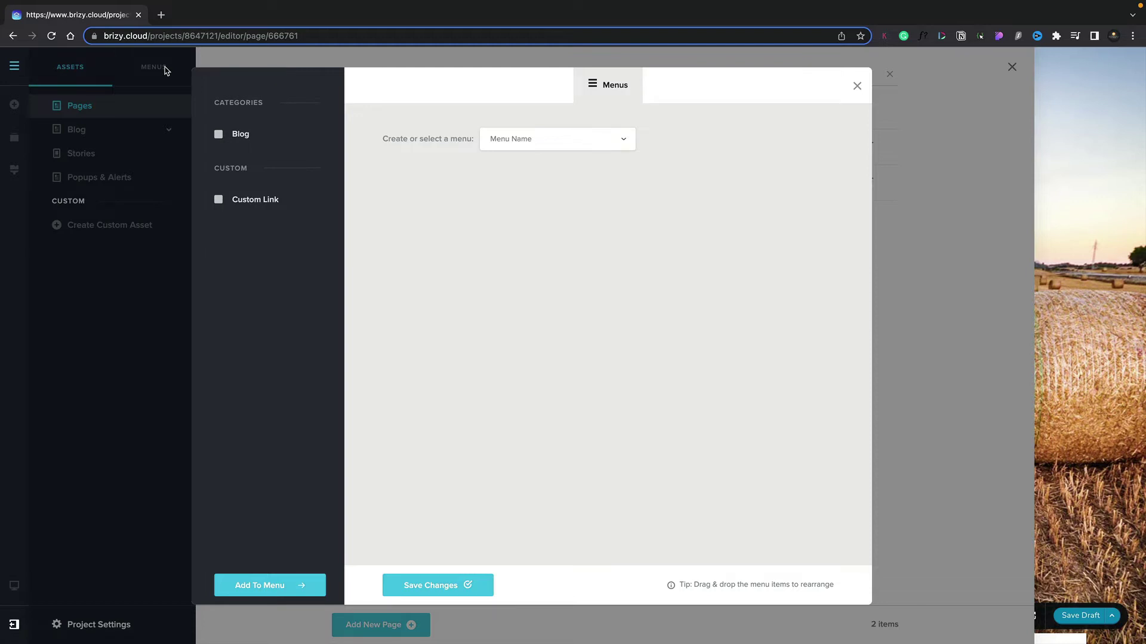
left_click(856, 85)
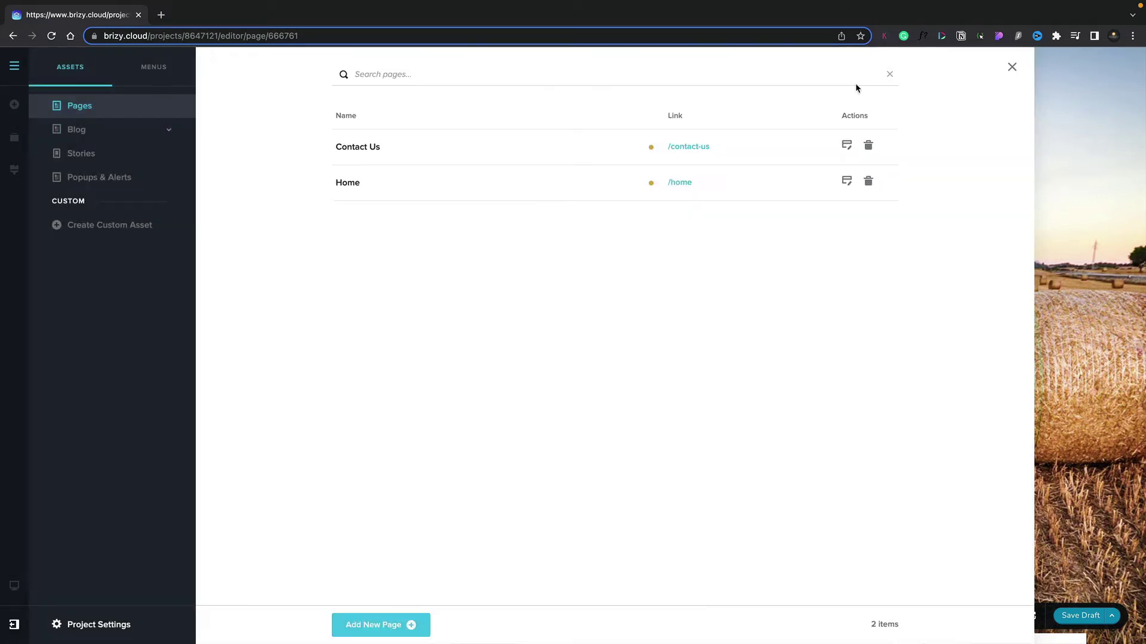
Step: Swap the pages list for Add Elements and list the home page's blocks as reorderable thumbnails
left_click(15, 106)
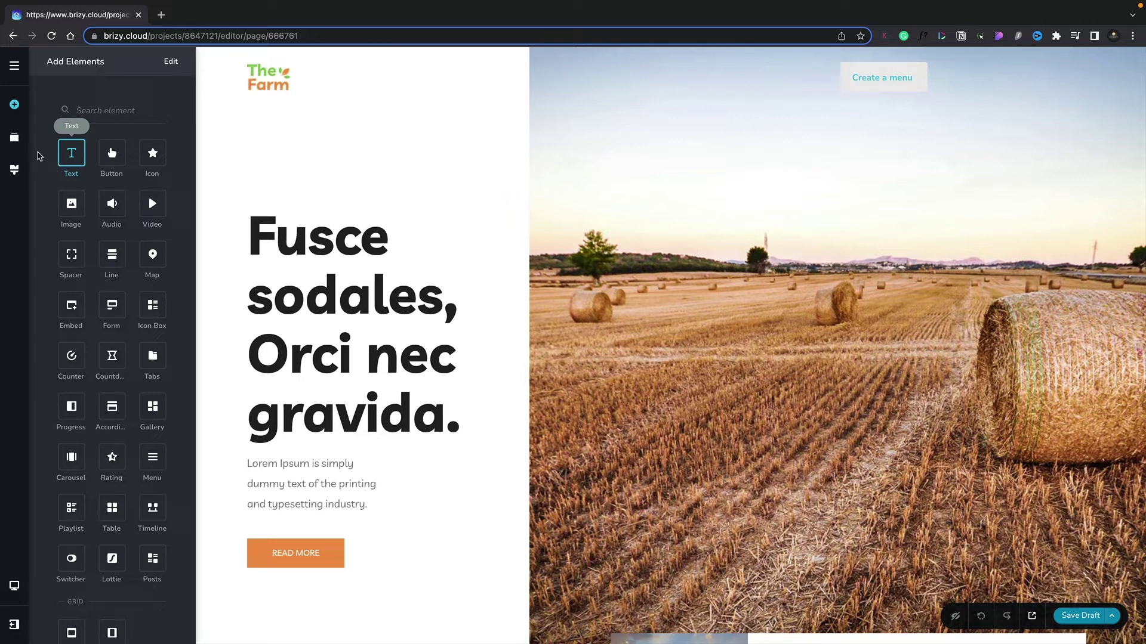
left_click(15, 139)
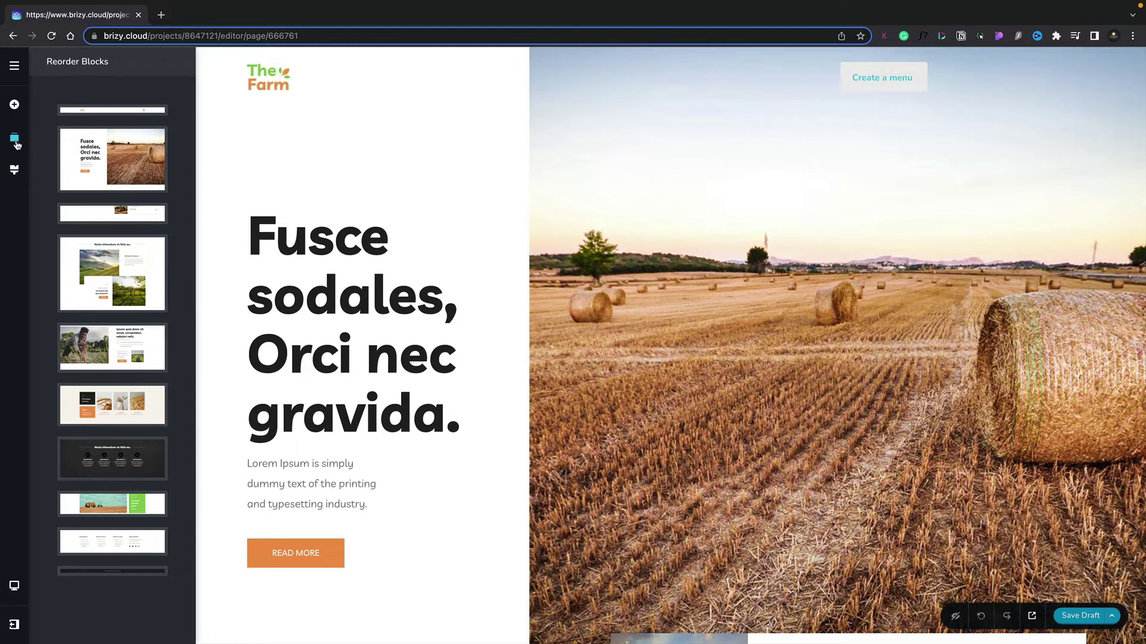
Step: Drag the cream product block below the dark 'Nulla bibendum et felis eu.' block, scrolling to check
mouse_move(114, 210)
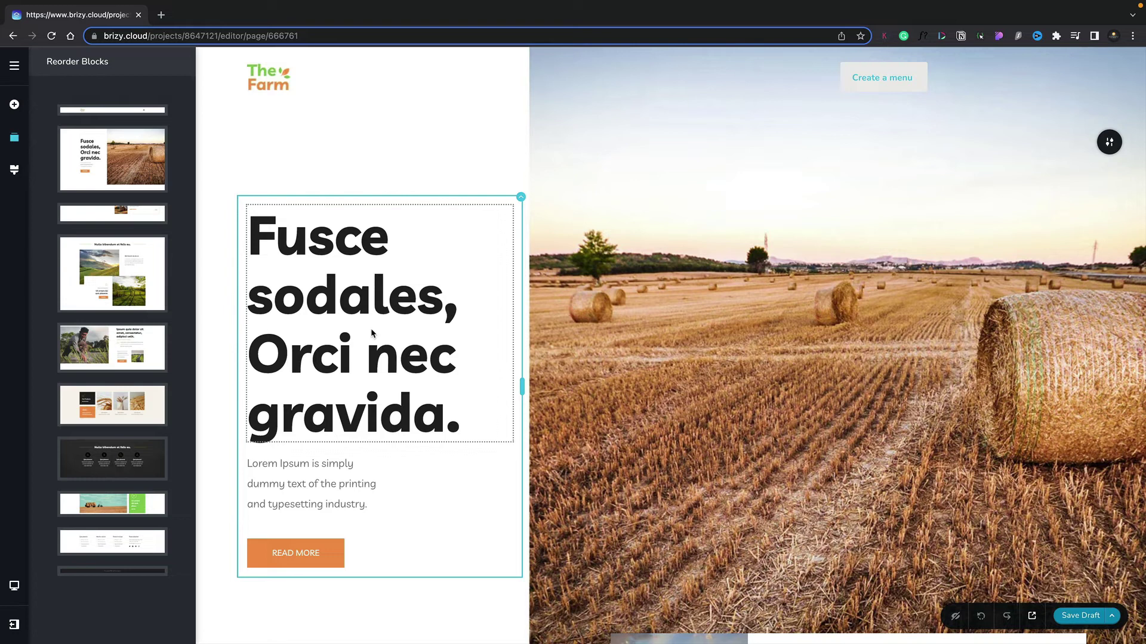
scroll(370, 328, "down", 5)
scroll(370, 325, "down", 8)
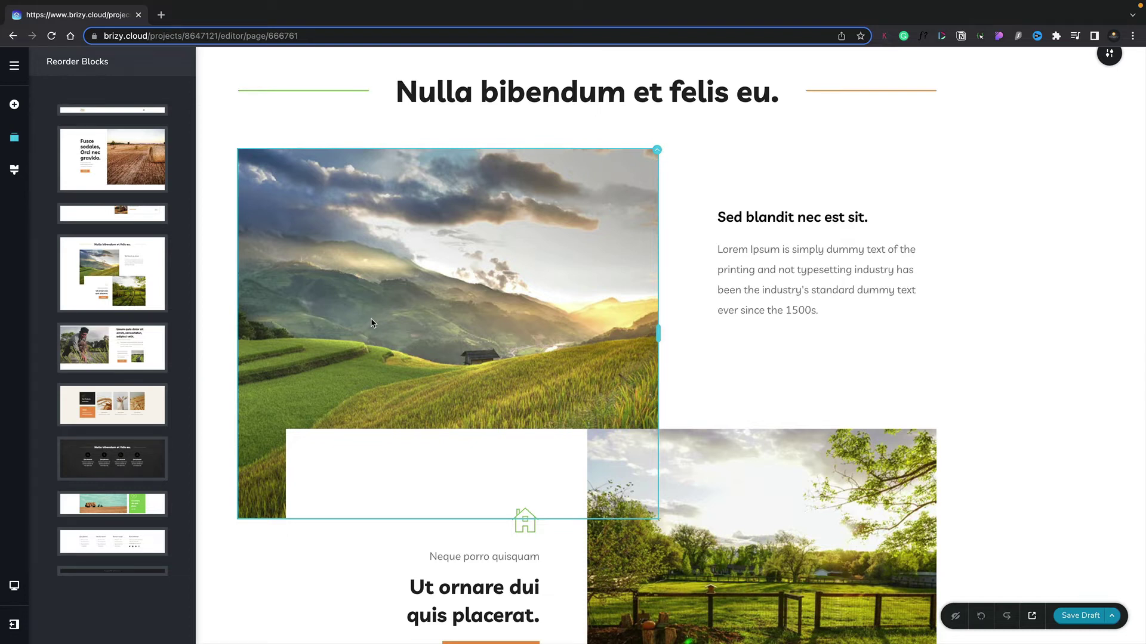
mouse_move(109, 406)
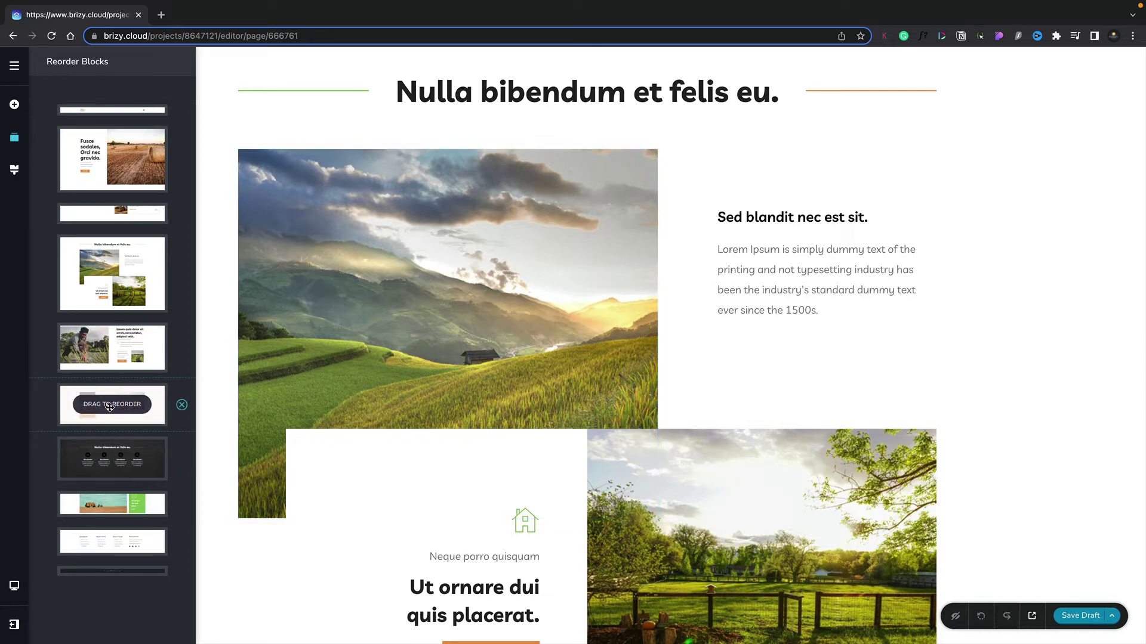
left_click_drag(109, 407, 108, 460)
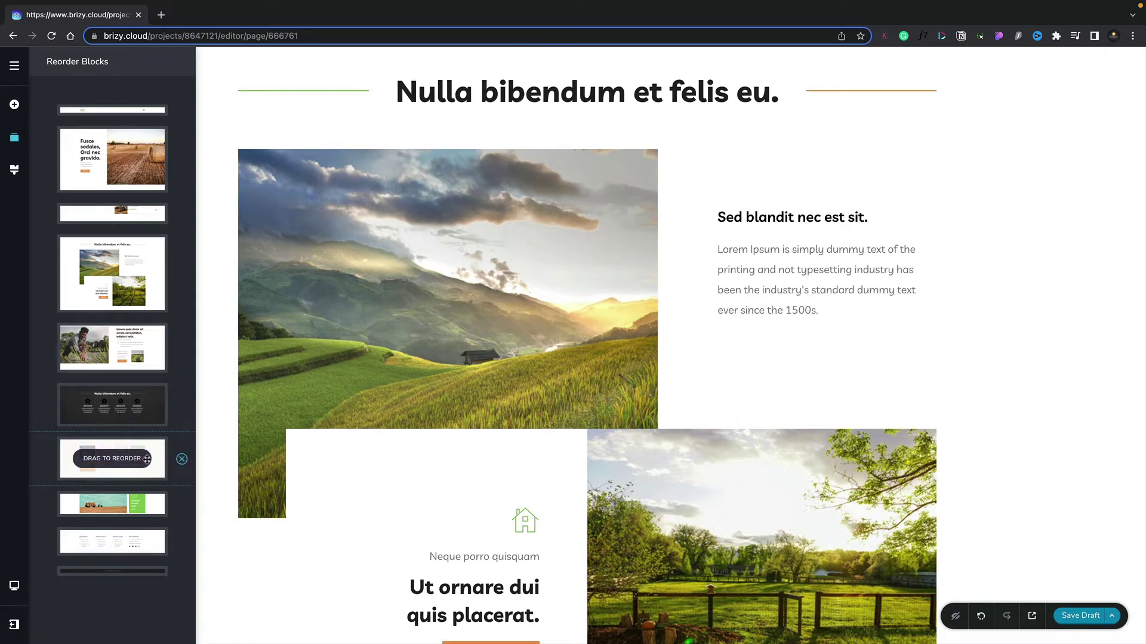
scroll(403, 511, "down", 10)
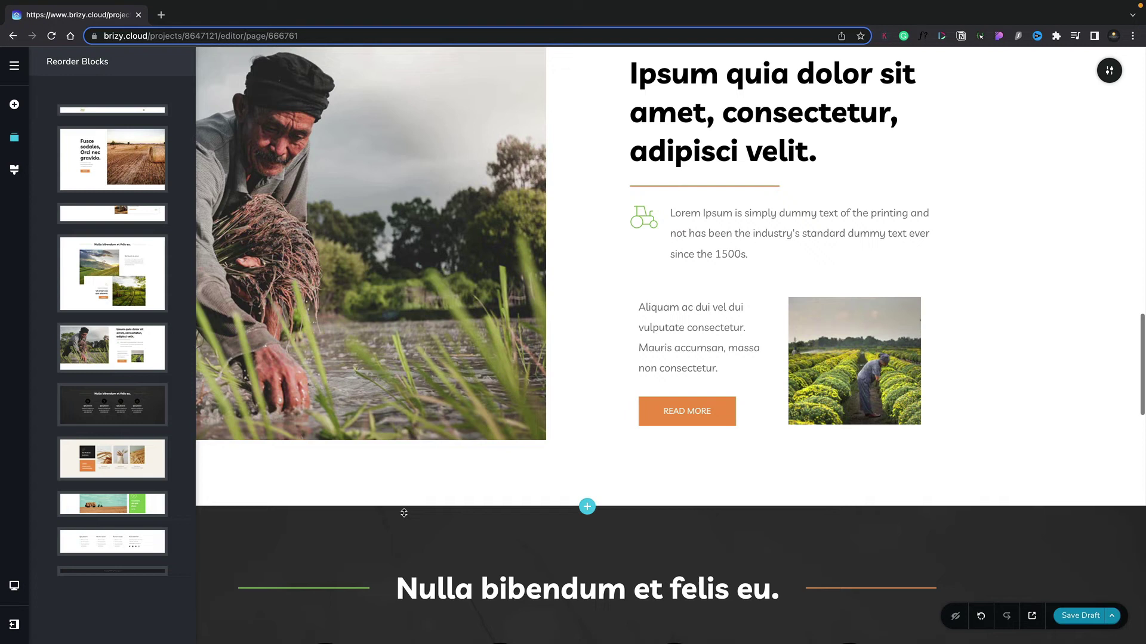
scroll(404, 513, "down", 3)
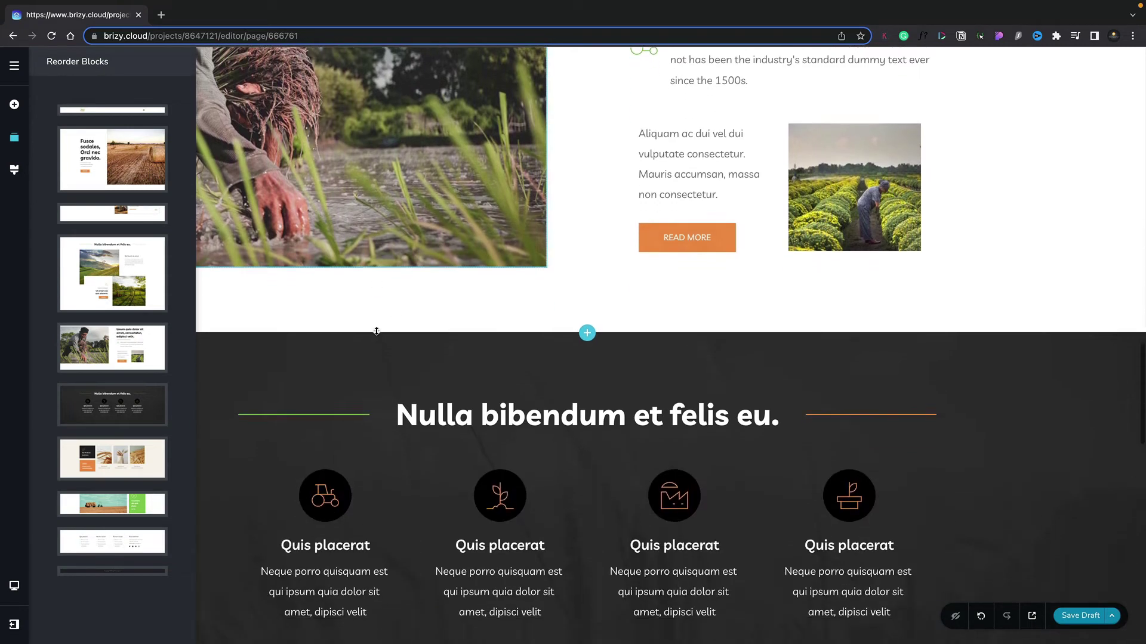
scroll(376, 331, "down", 3)
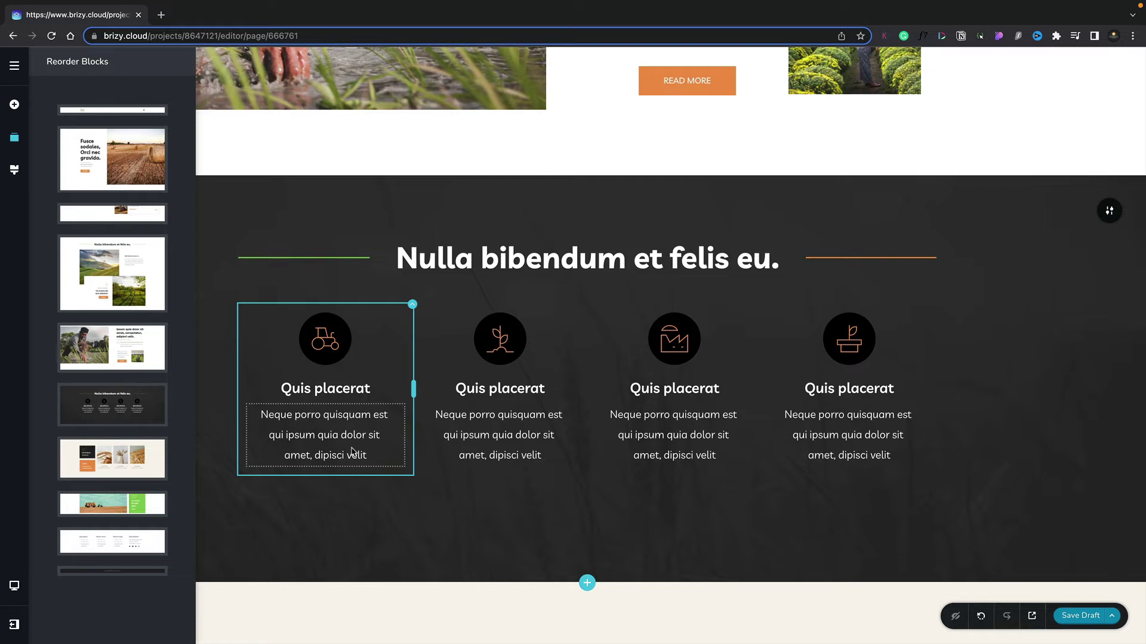
Step: Choose Magazine from the Styling panel's Current Style list as the site's global style
left_click(14, 171)
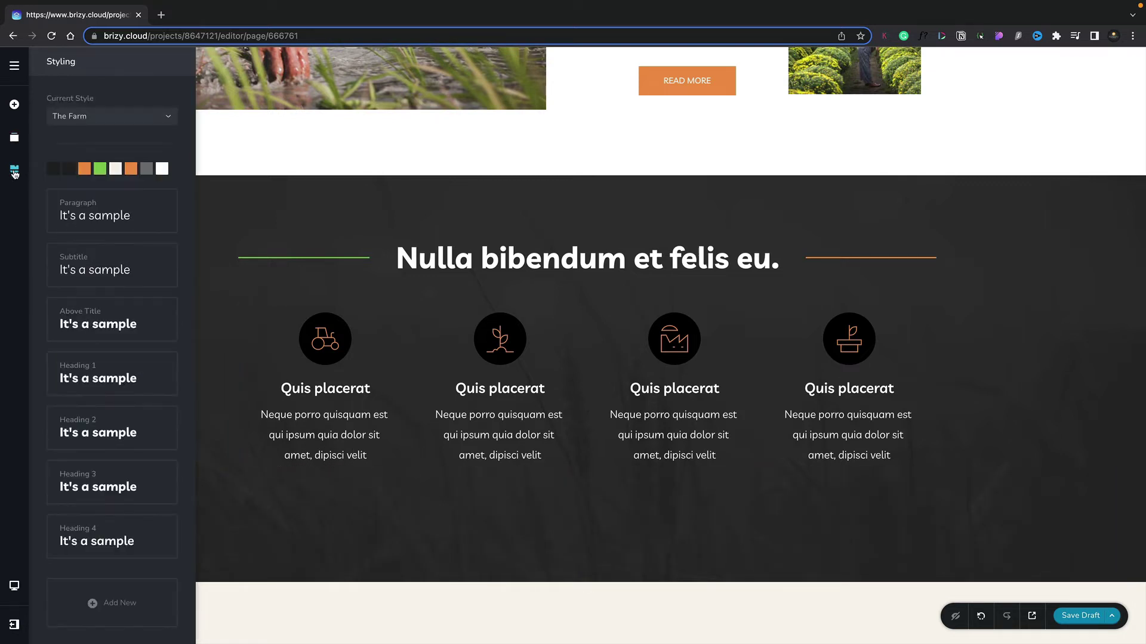
left_click(117, 116)
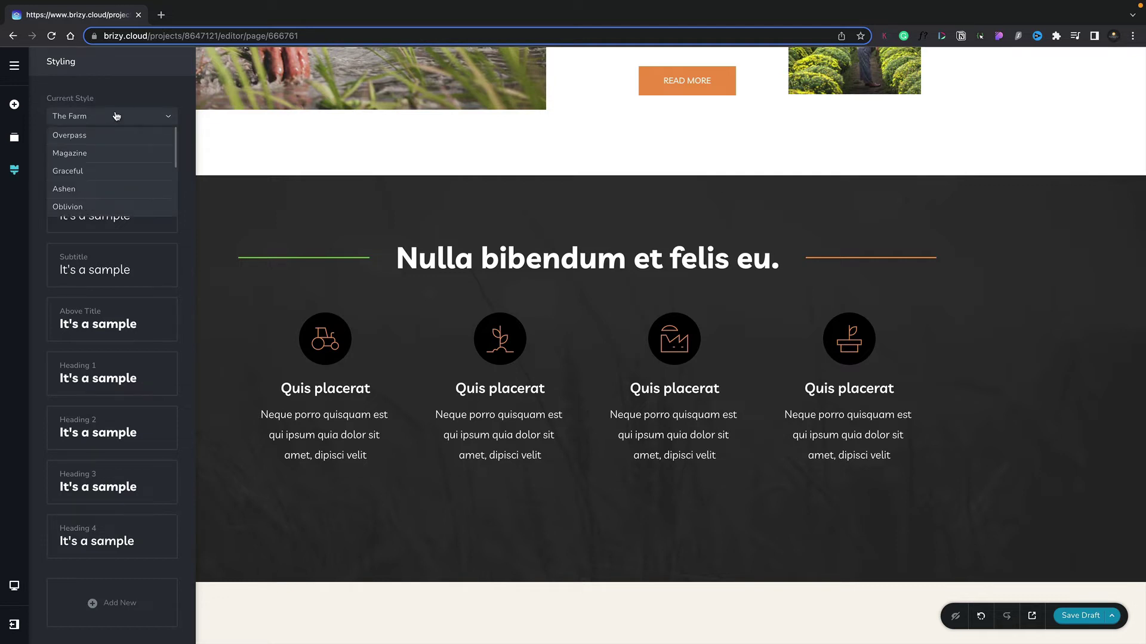
left_click(108, 154)
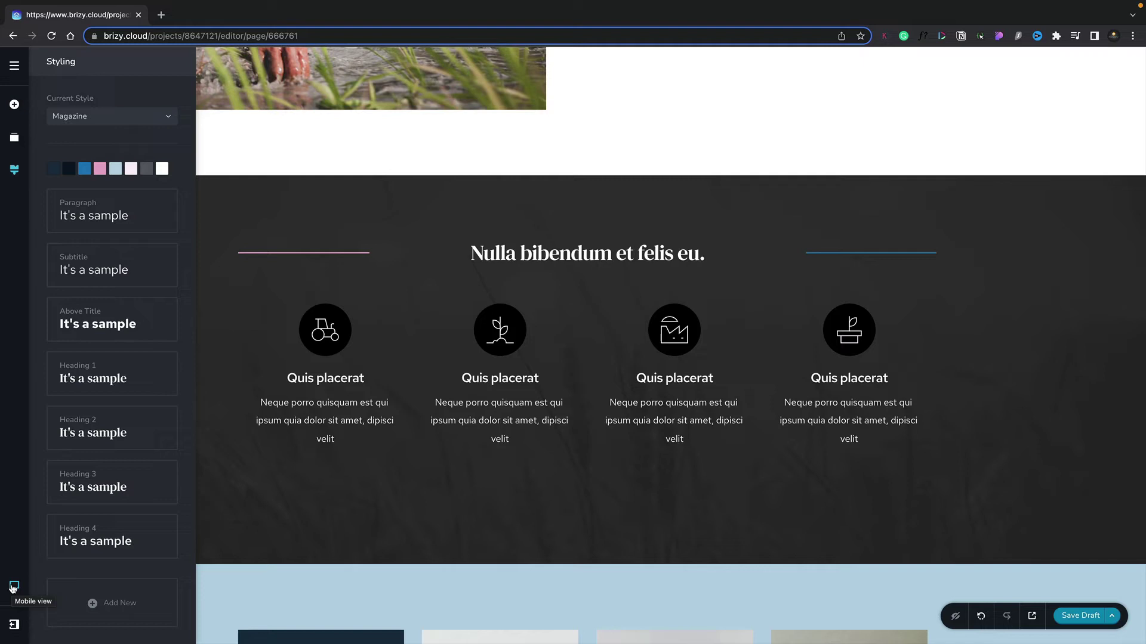
Step: Preview the page in Tablet, then Mobile, return to Desktop, and open the More menu
left_click(12, 587)
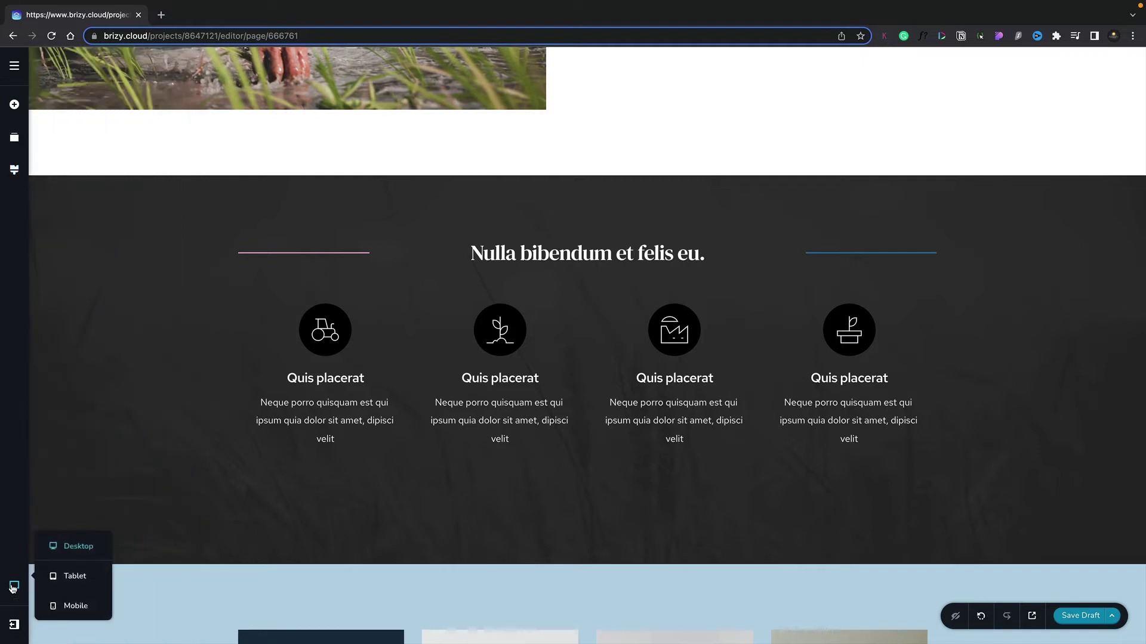
left_click(71, 576)
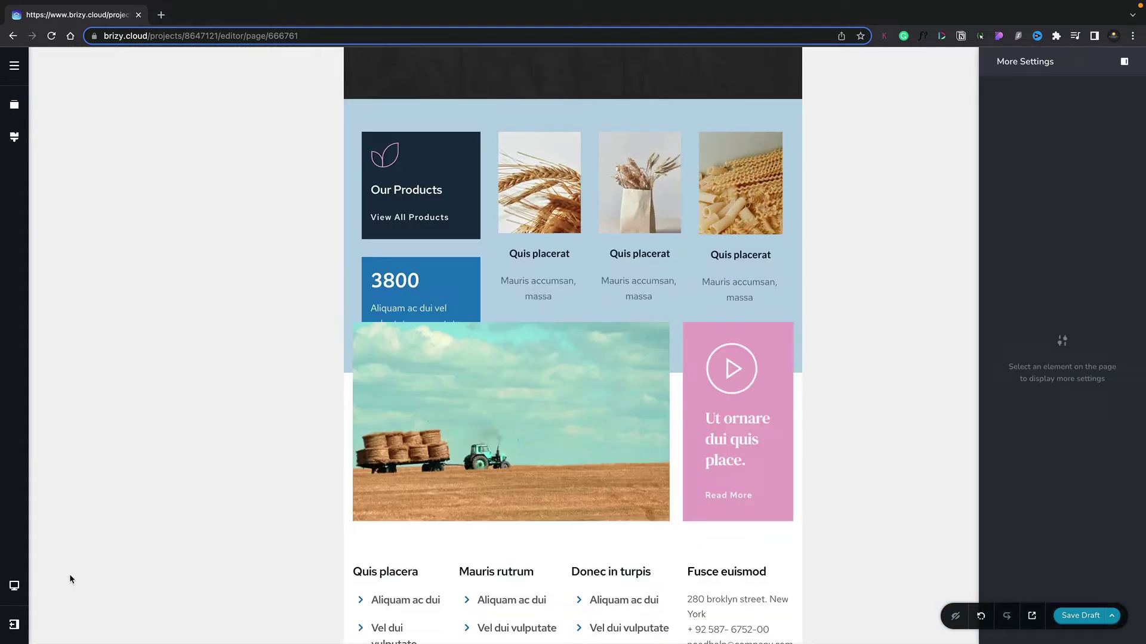
left_click(15, 586)
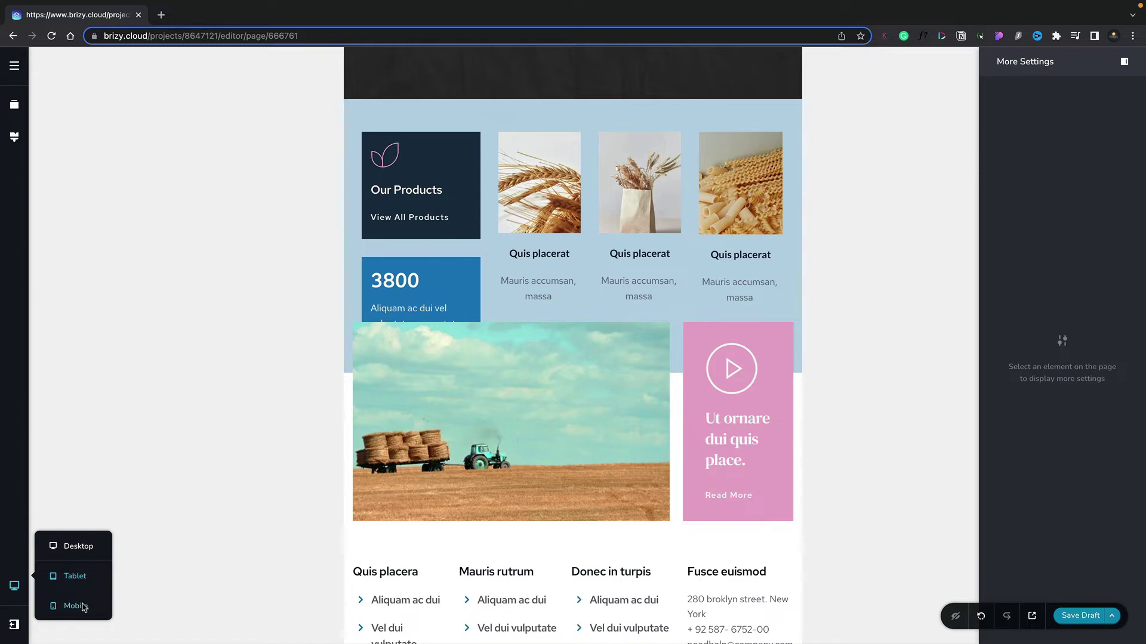
left_click(75, 606)
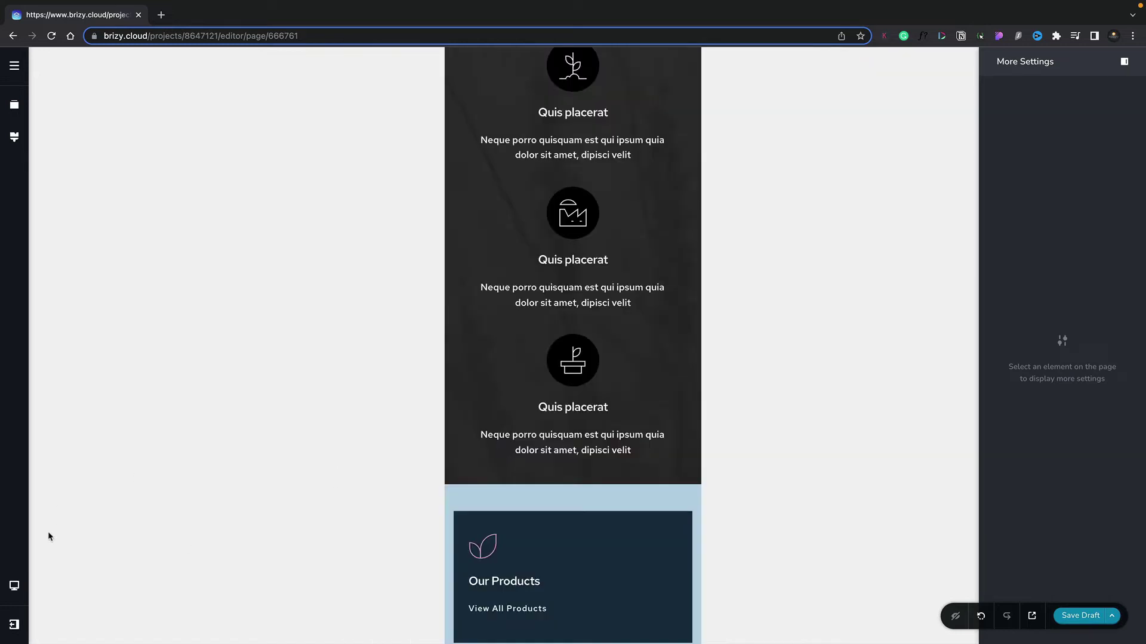
left_click(14, 585)
left_click(76, 543)
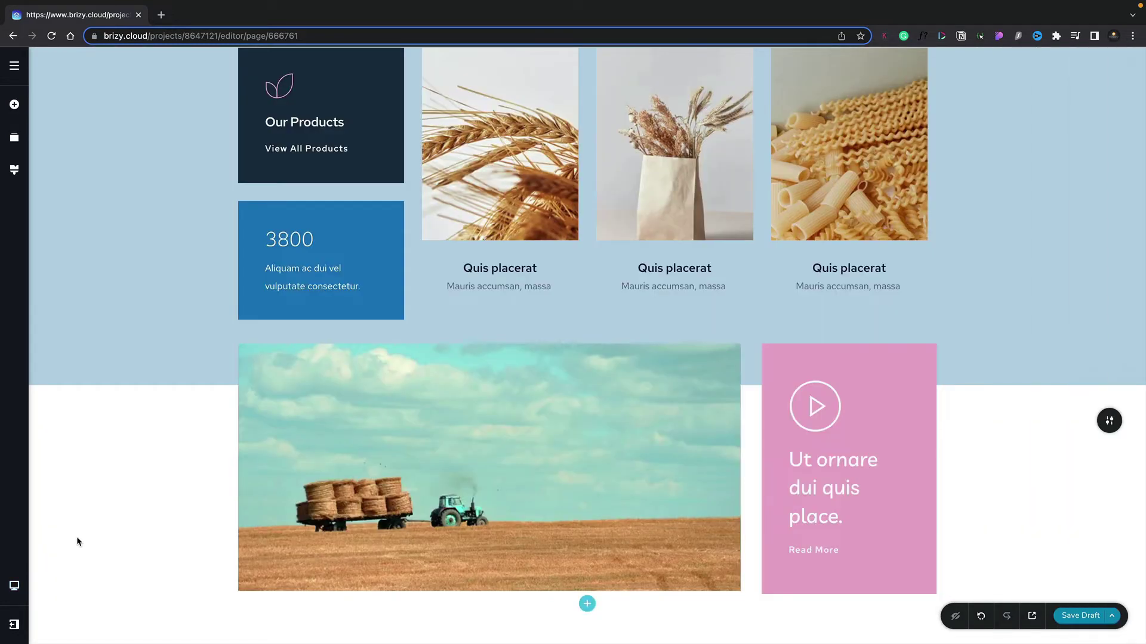
left_click(14, 625)
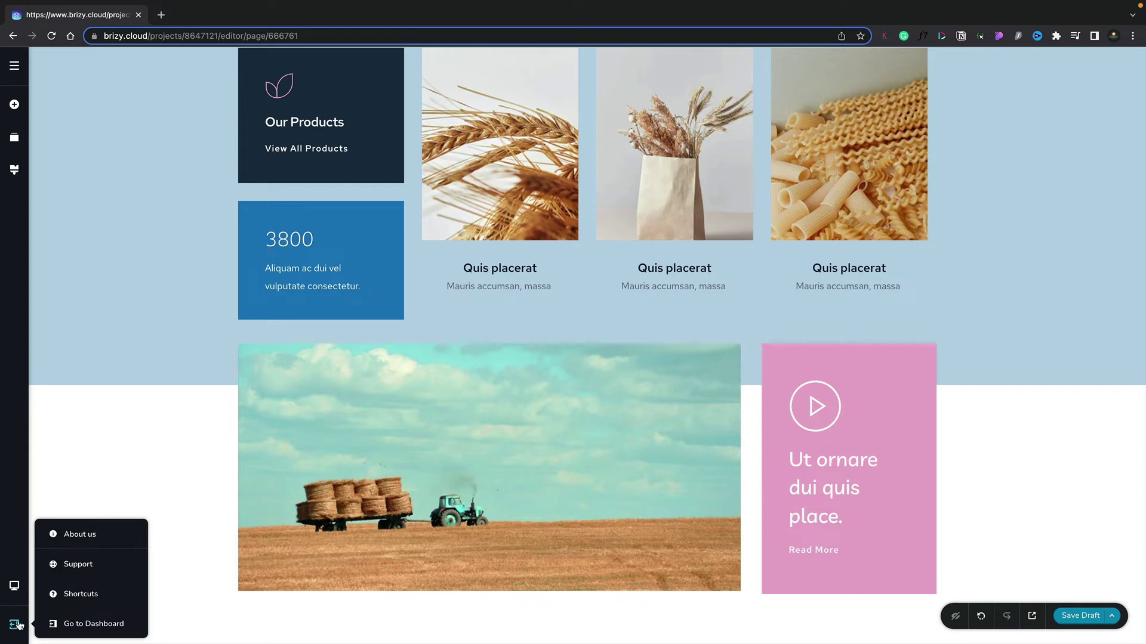
Step: Glance at the keyboard shortcuts list, then show hidden elements with Super+Shift+A
left_click(65, 594)
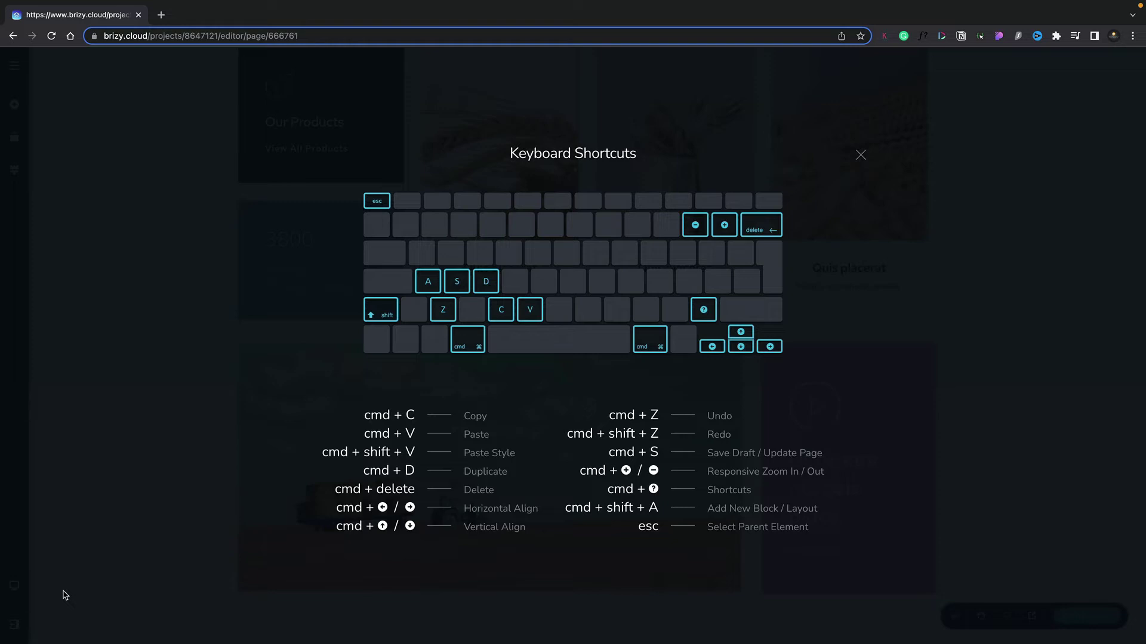
left_click(66, 596)
left_click(14, 624)
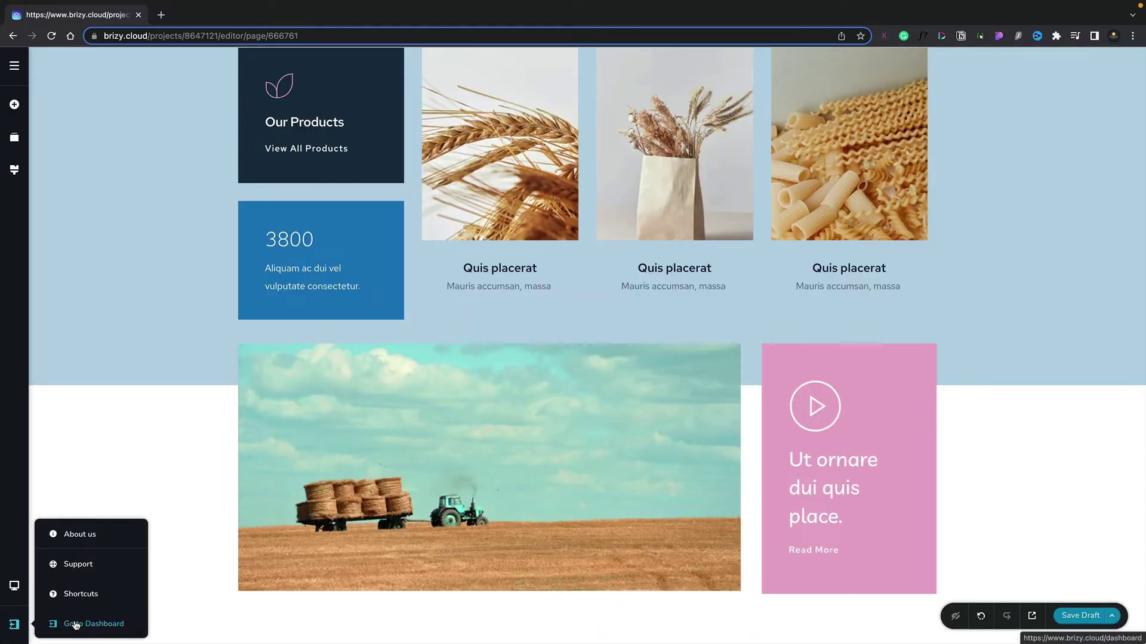
key("super+shift+a")
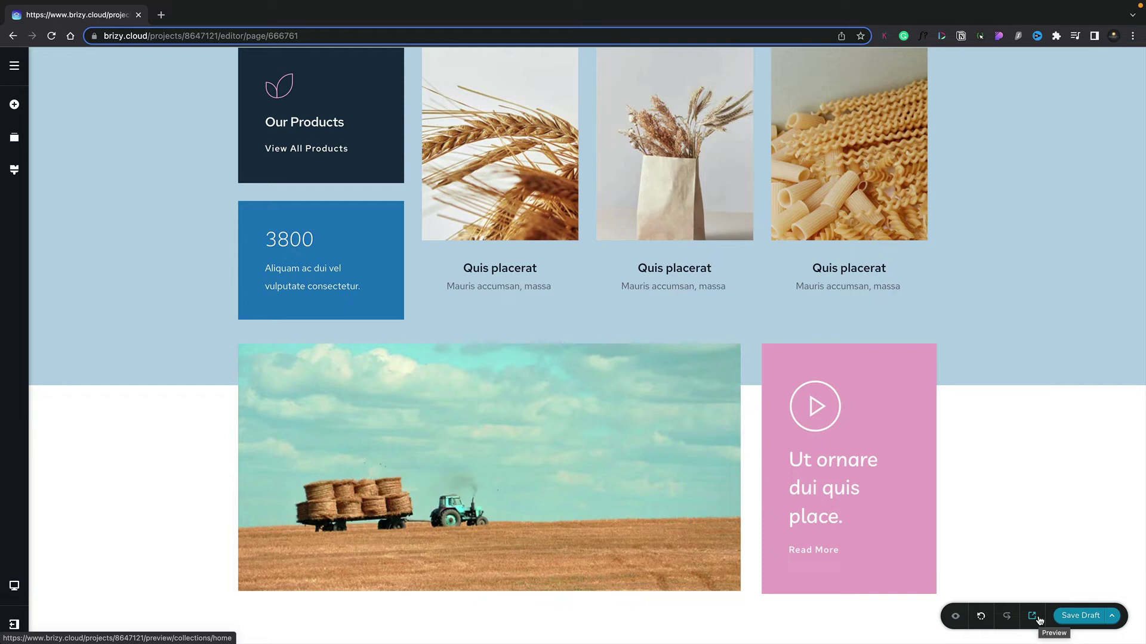
left_click(1113, 617)
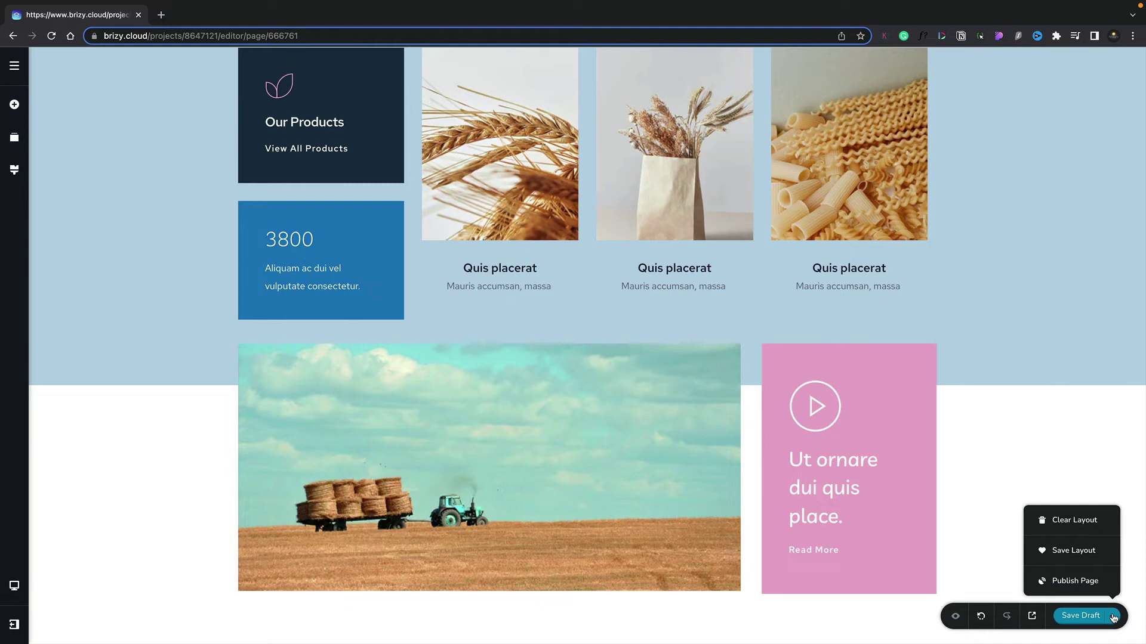
left_click(1113, 618)
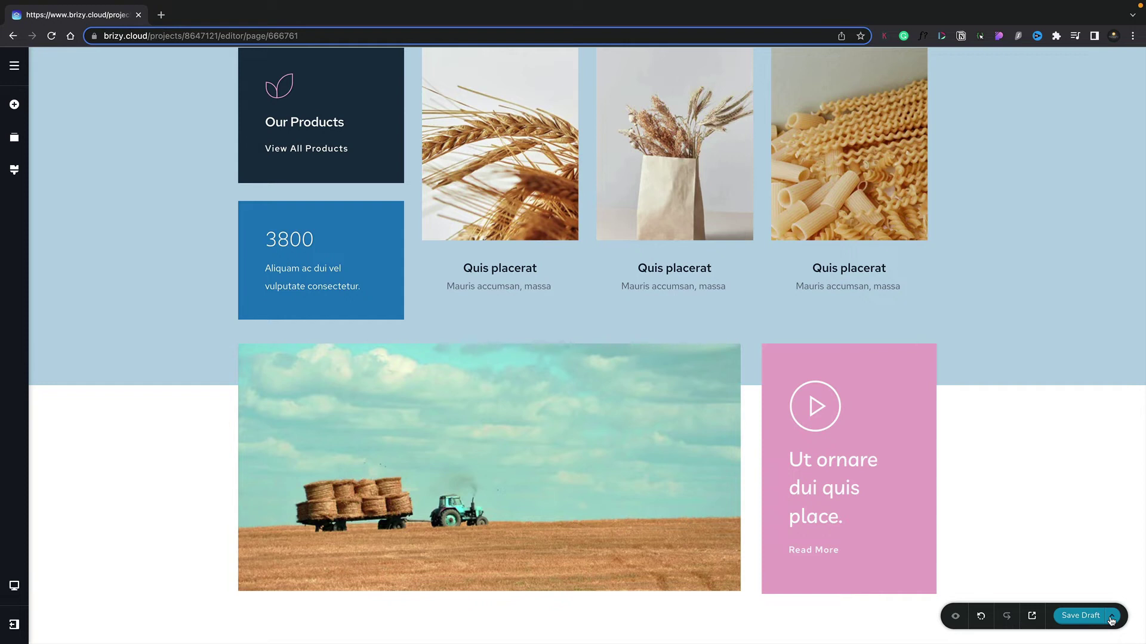
left_click(345, 289)
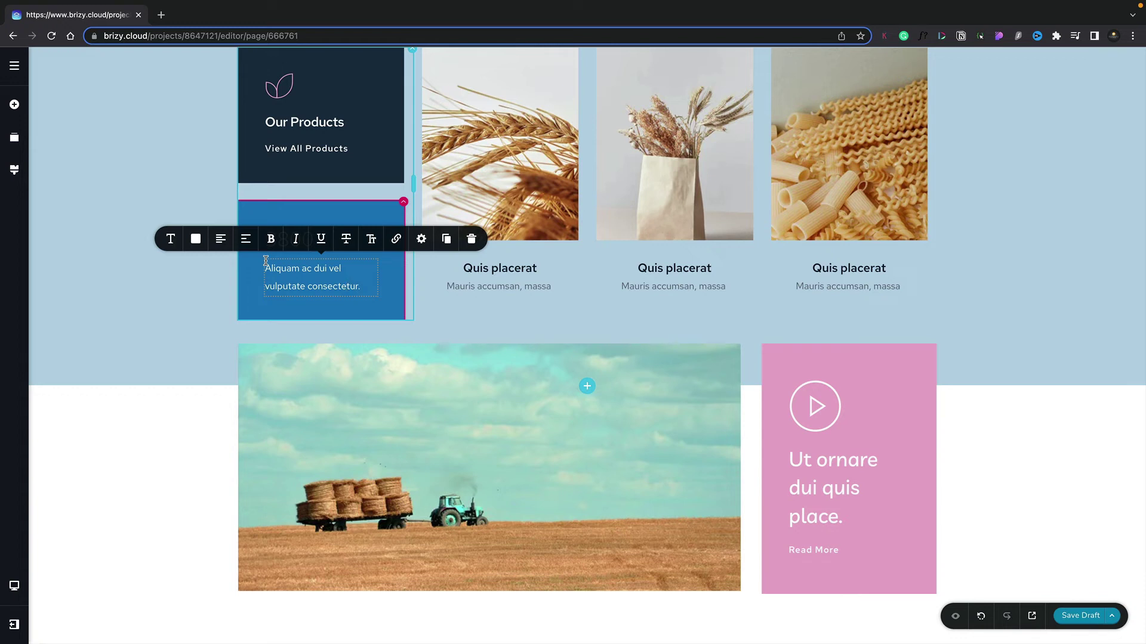
Step: Select the leaf icon in the Our Products box and inspect its gear settings
left_click(279, 89)
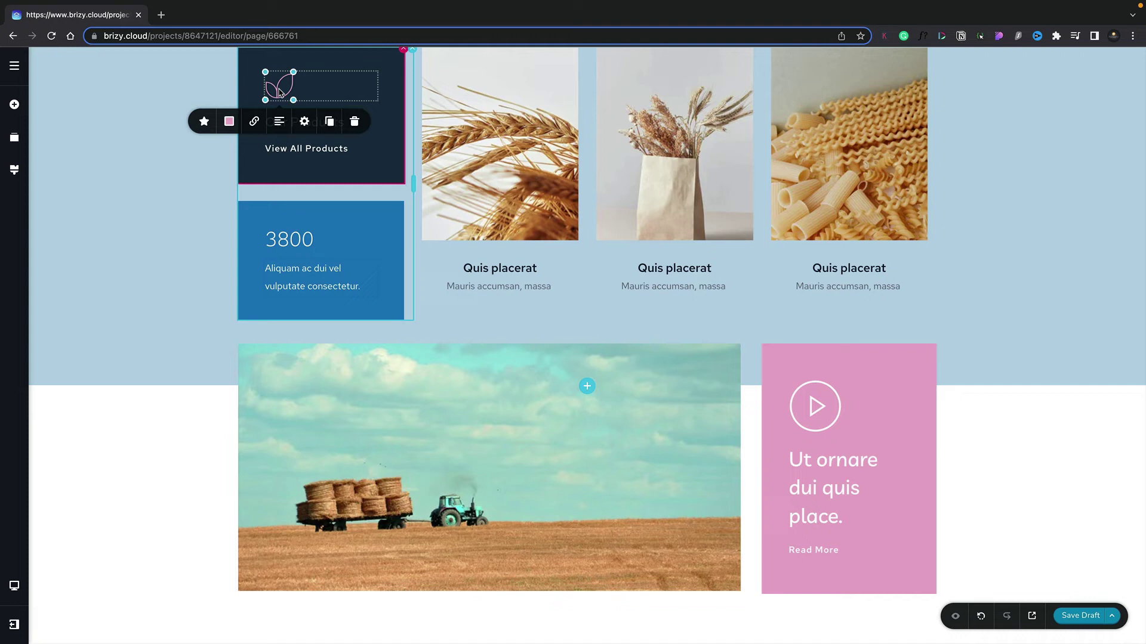
left_click(304, 122)
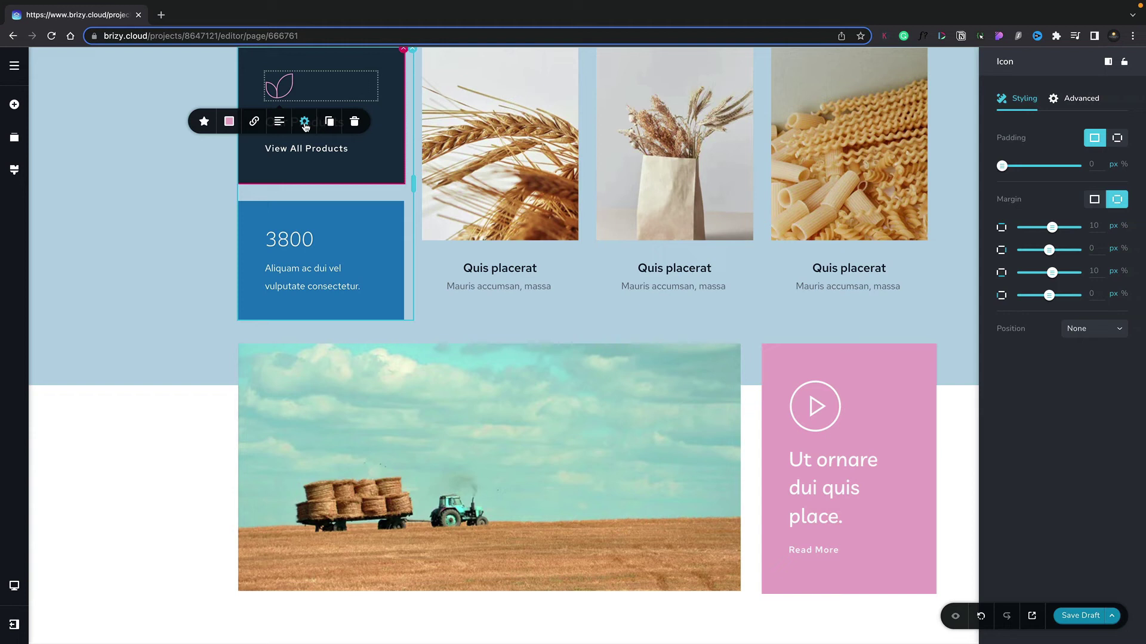
left_click(305, 123)
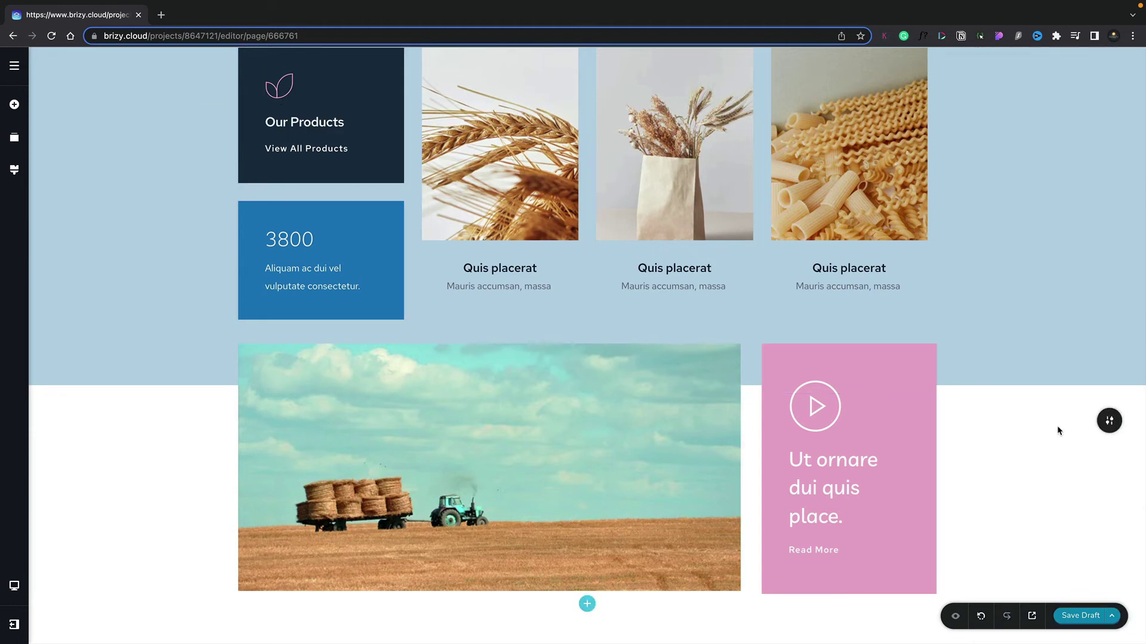
Step: Inspect the tractor section's size settings and More Settings sidebar, then close them
left_click(1109, 423)
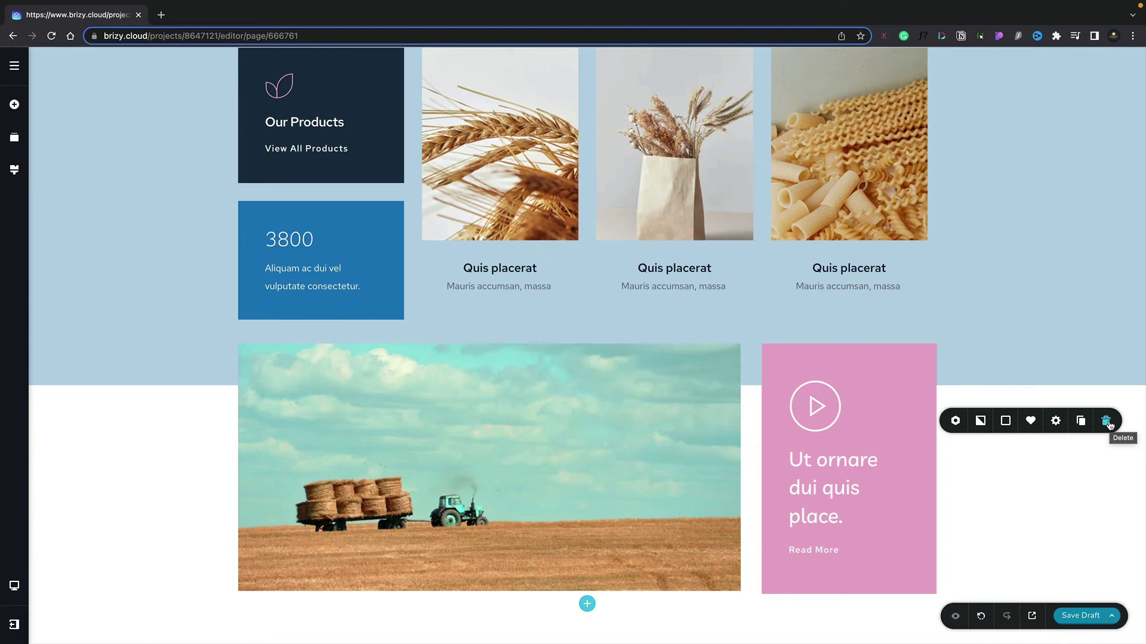
left_click(1057, 421)
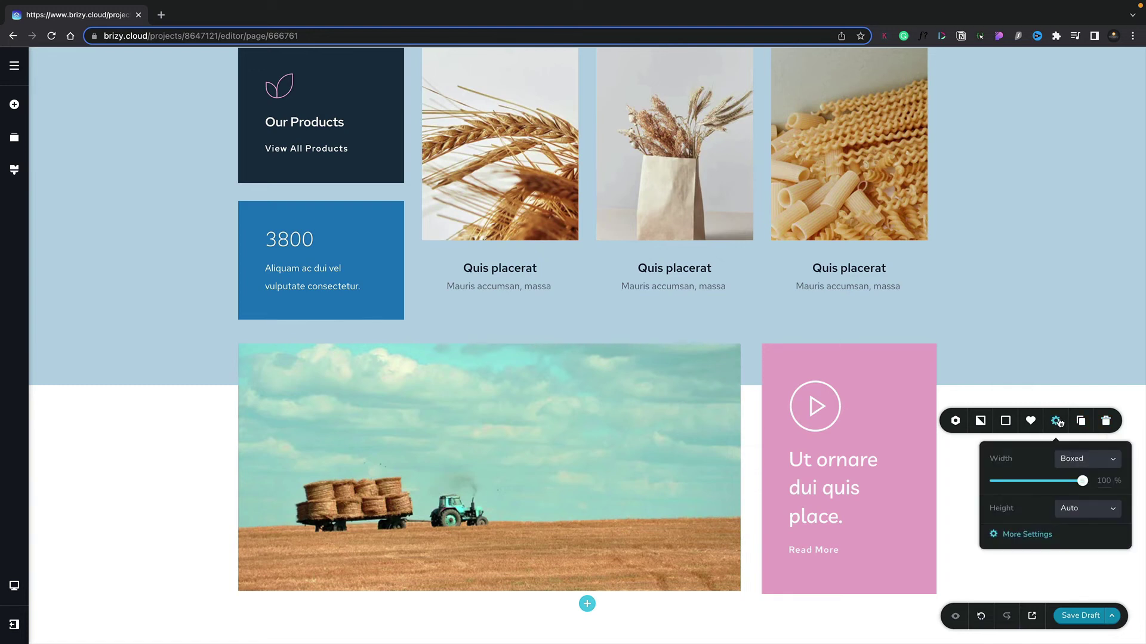
left_click(1028, 535)
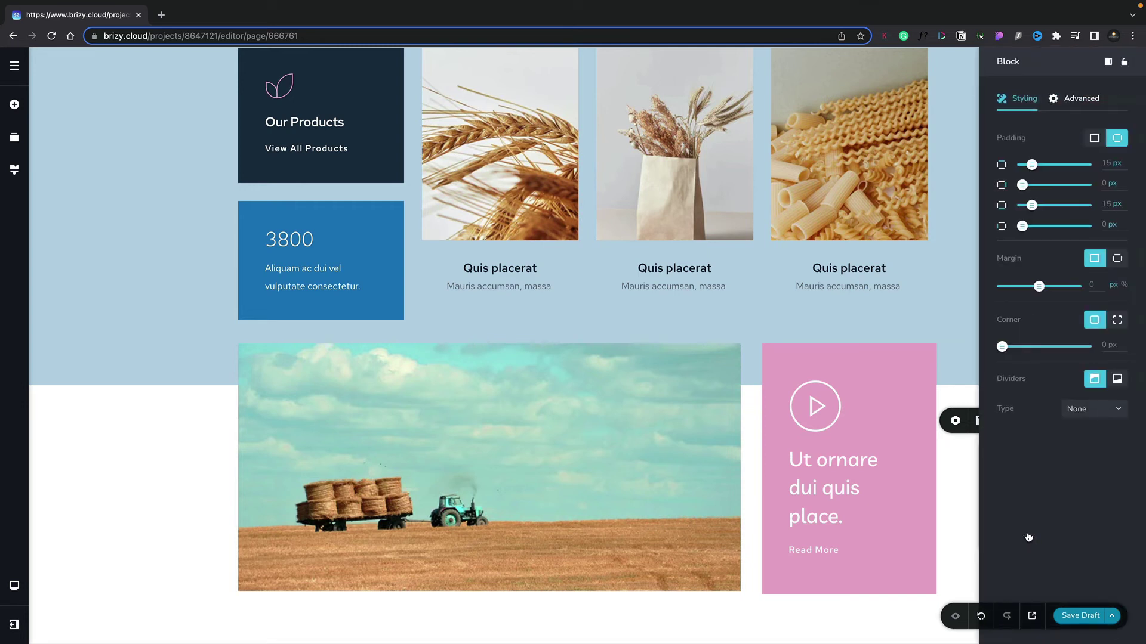
key("Escape")
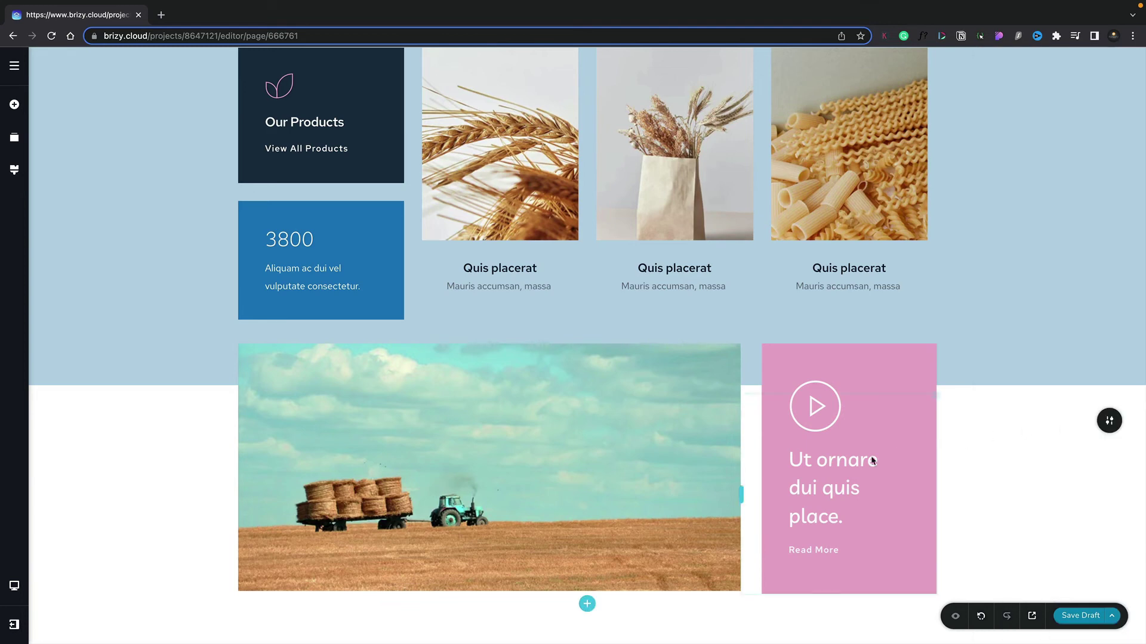
Step: Open the block library and browse its Layouts, Blocks, Saved and Global Blocks tabs
left_click(587, 605)
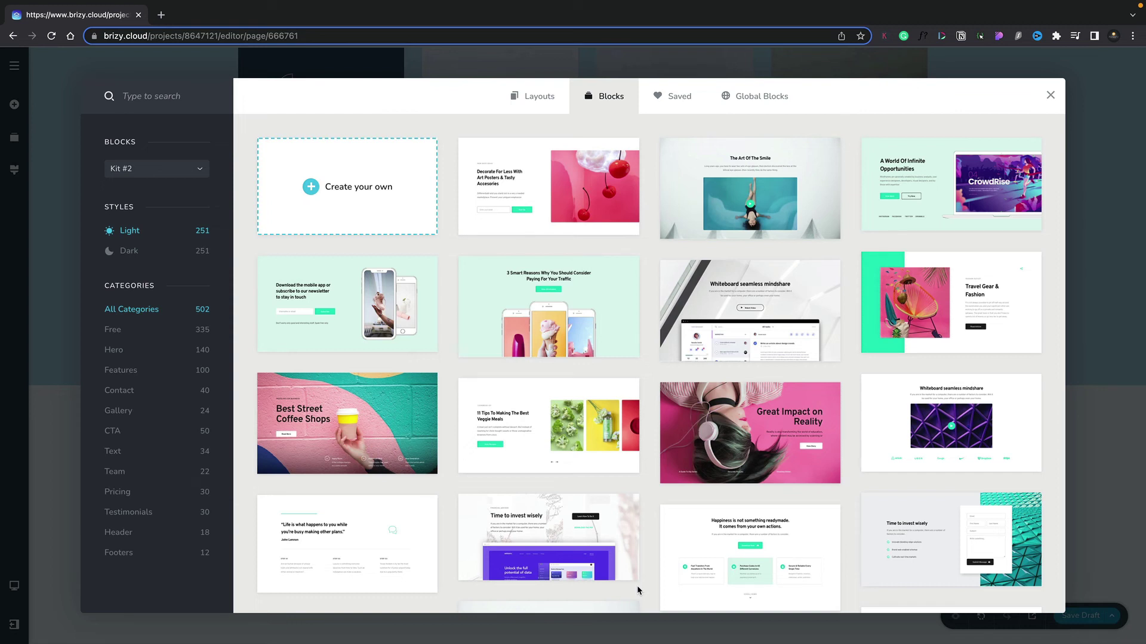
left_click(550, 105)
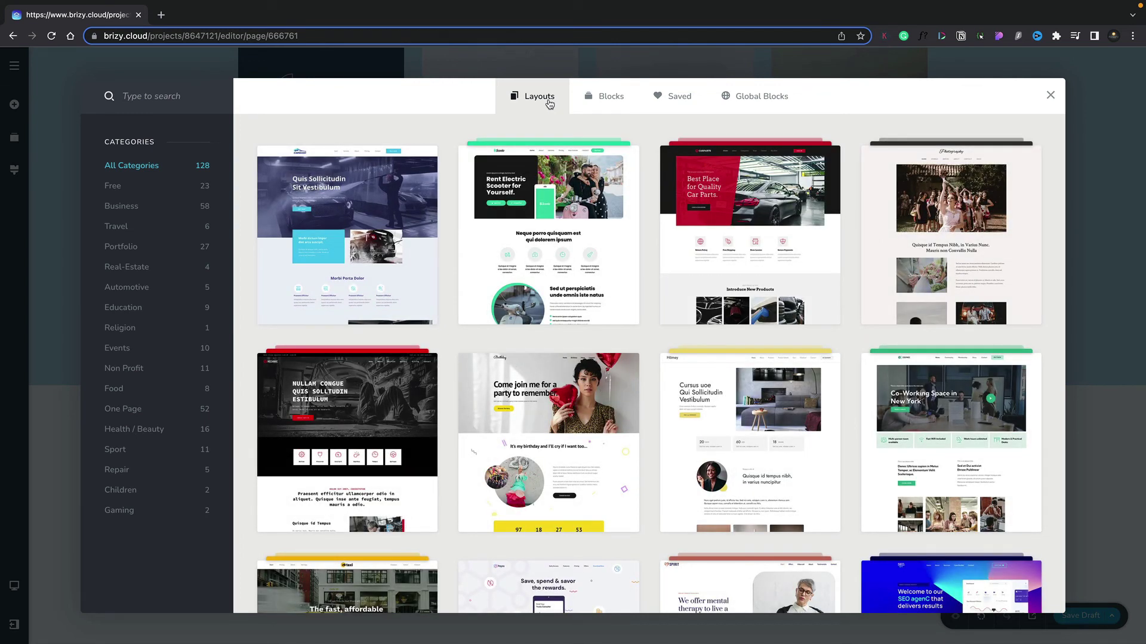
left_click(597, 100)
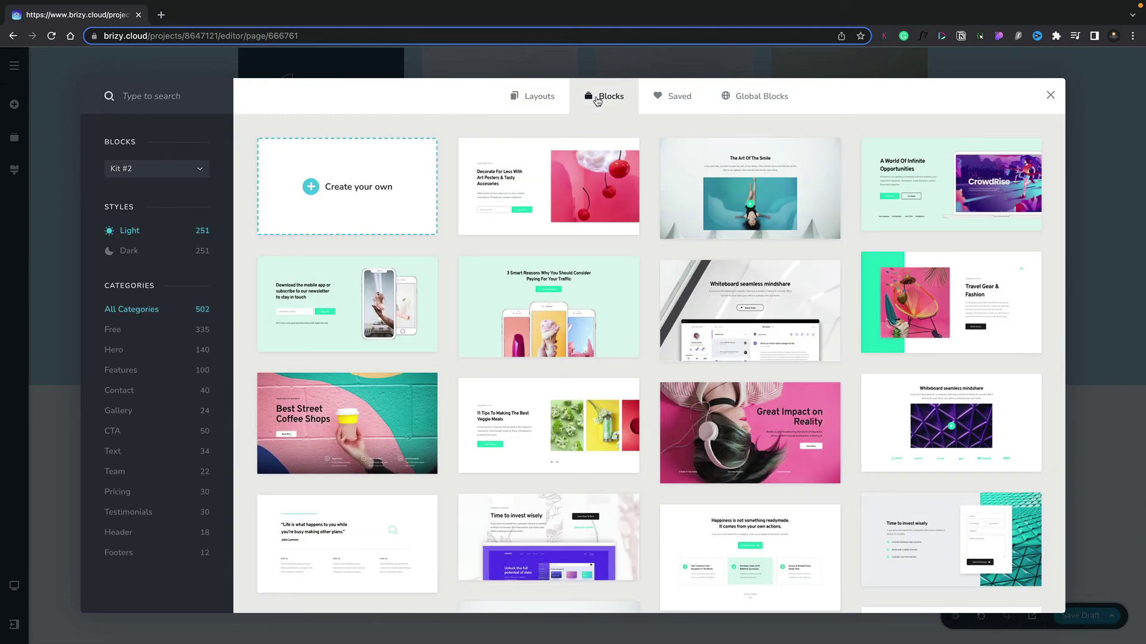
left_click(659, 100)
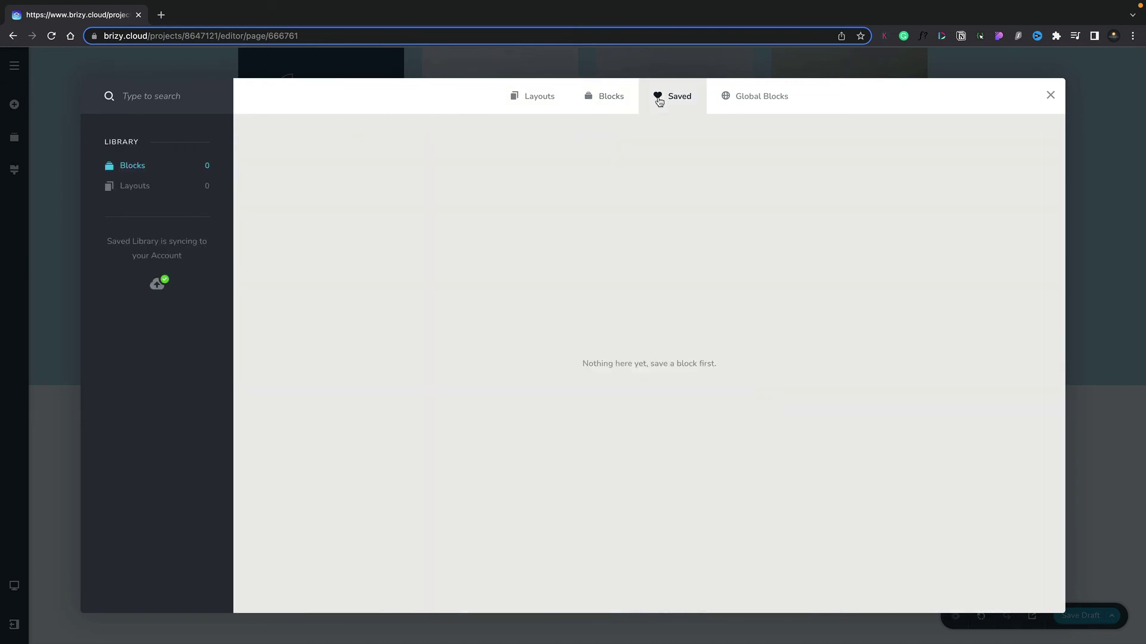
mouse_move(724, 361)
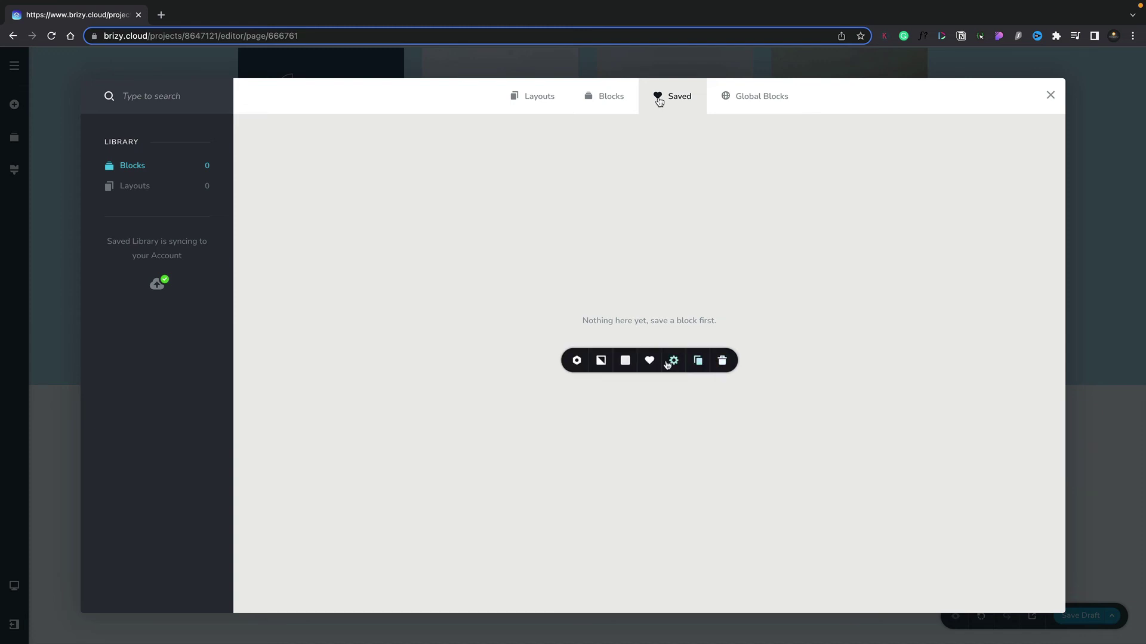
left_click(738, 99)
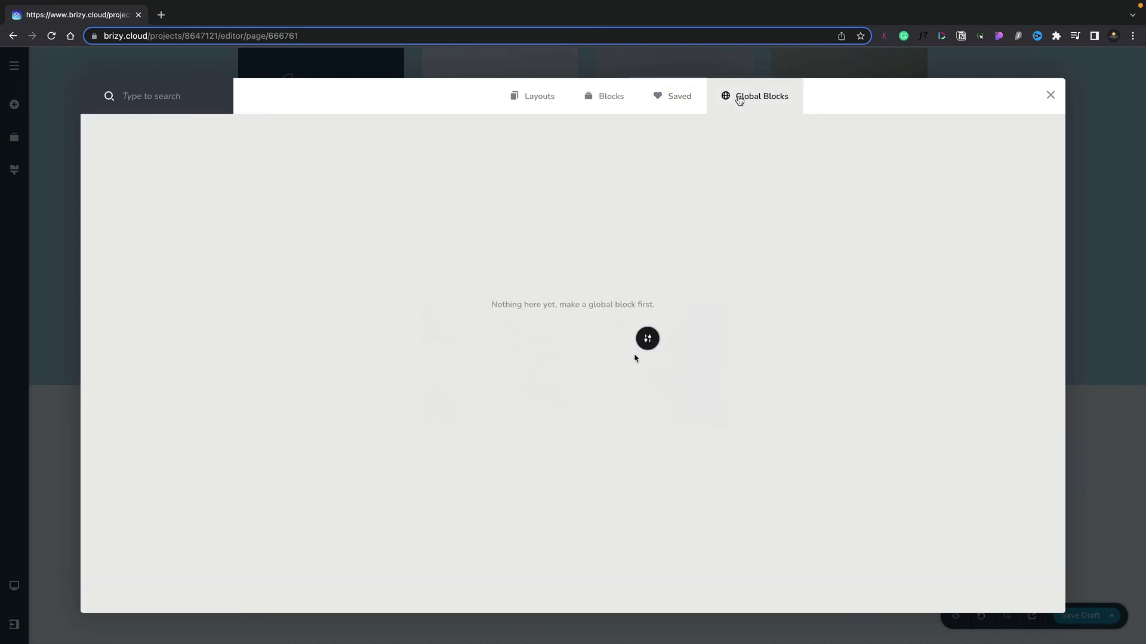
Step: Turn on Make it Global for the section, then return to the block grid
mouse_move(648, 338)
left_click(505, 339)
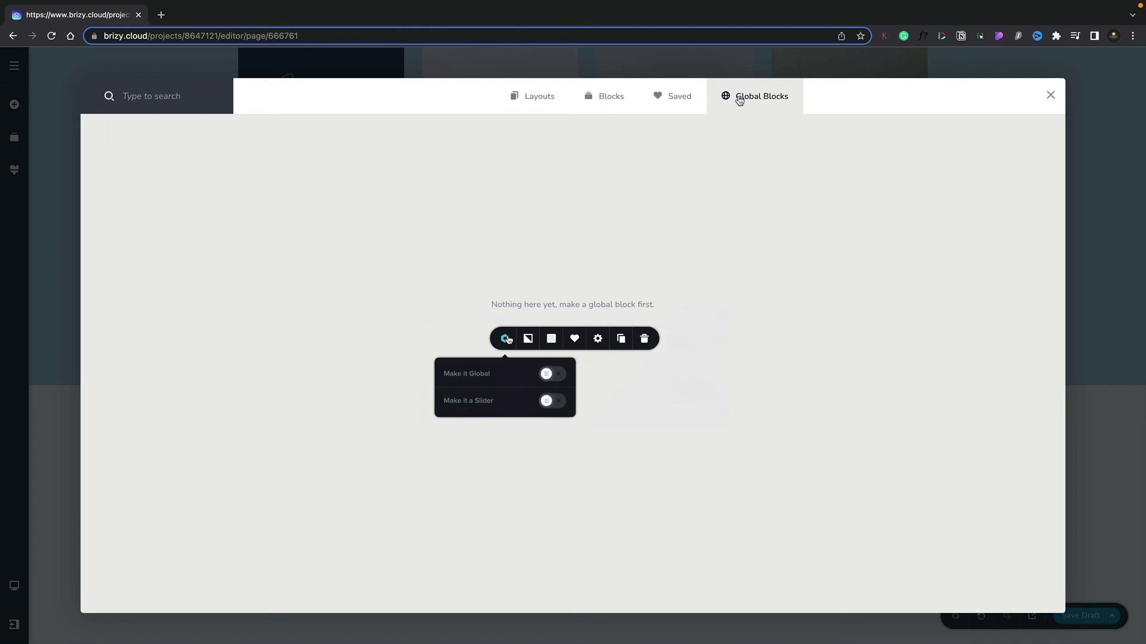
left_click(547, 374)
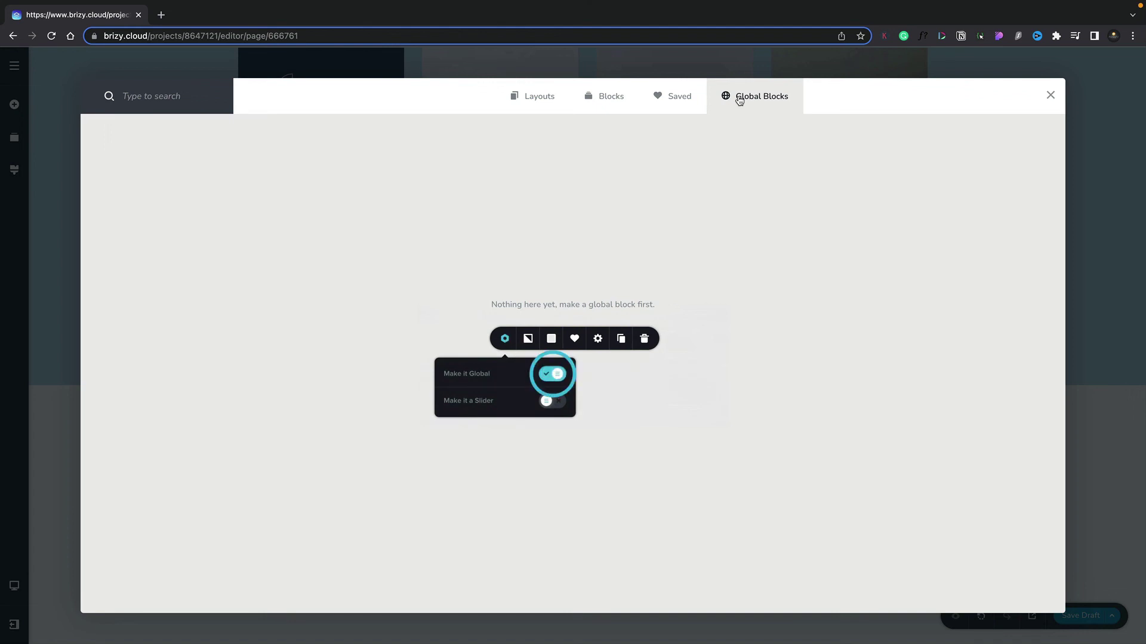
left_click(591, 97)
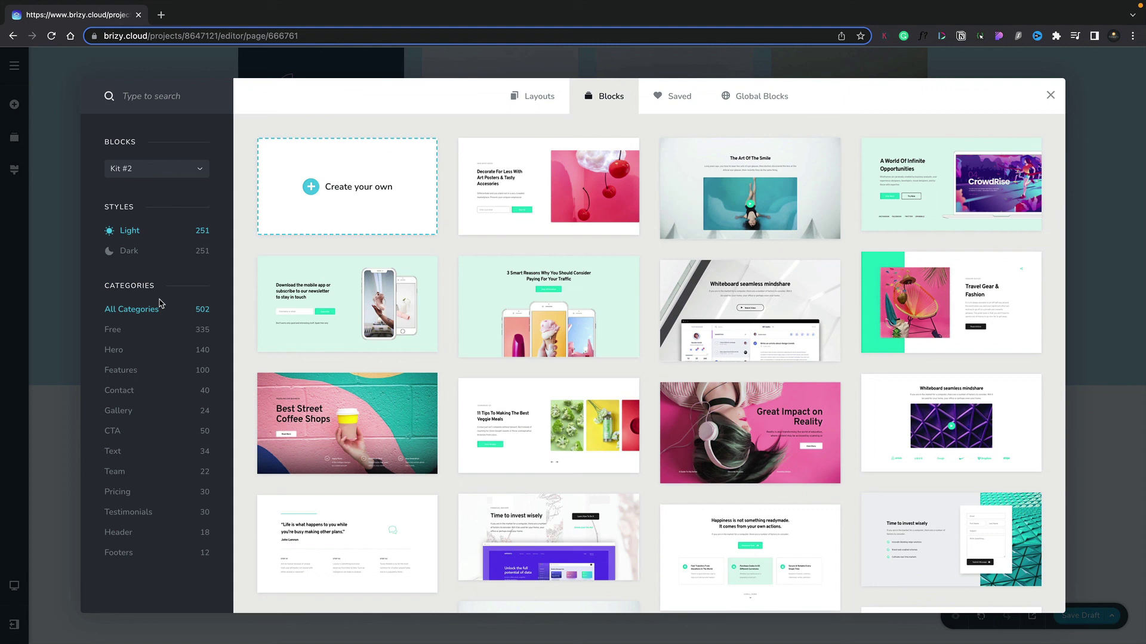
Step: Filter the blocks through Free and Hero to the Features category in Dark style
left_click(136, 332)
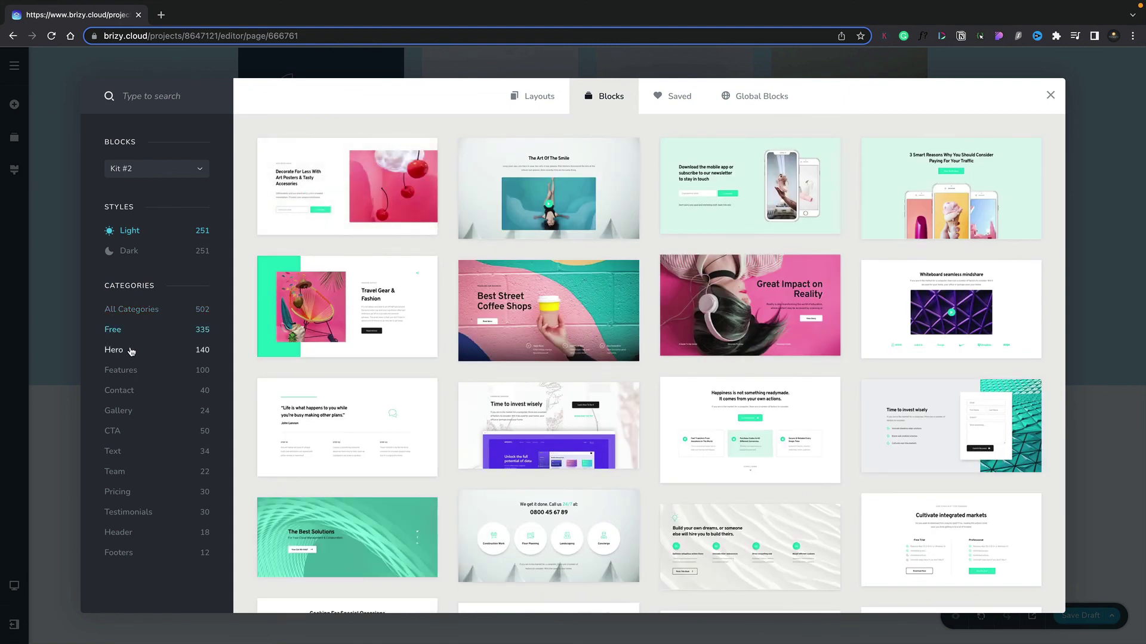
left_click(131, 351)
left_click(128, 370)
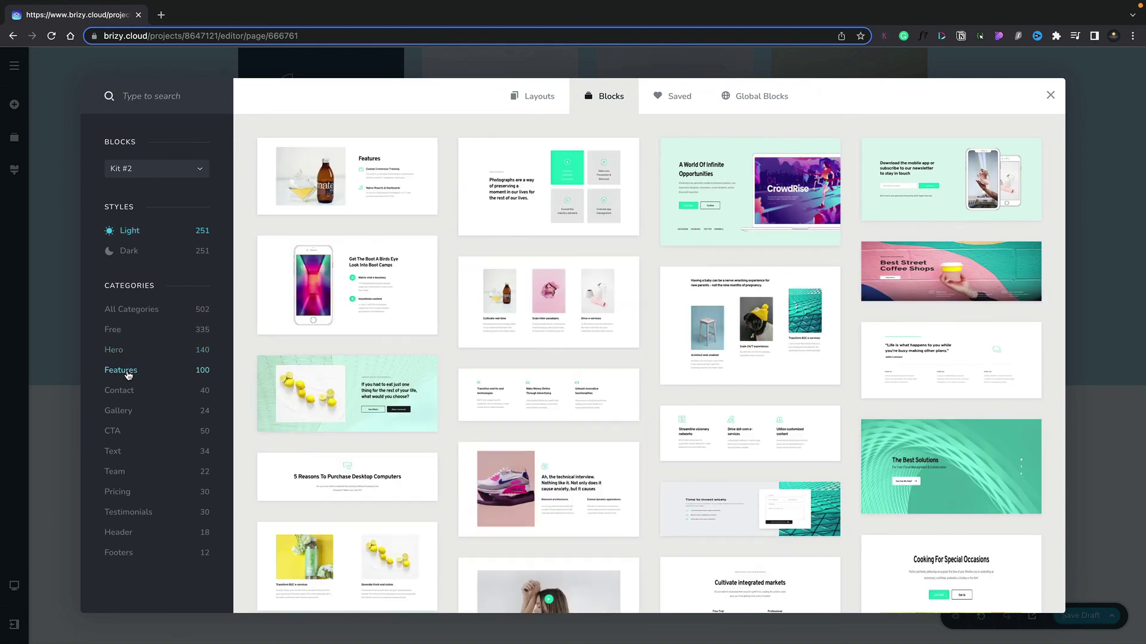
left_click(136, 253)
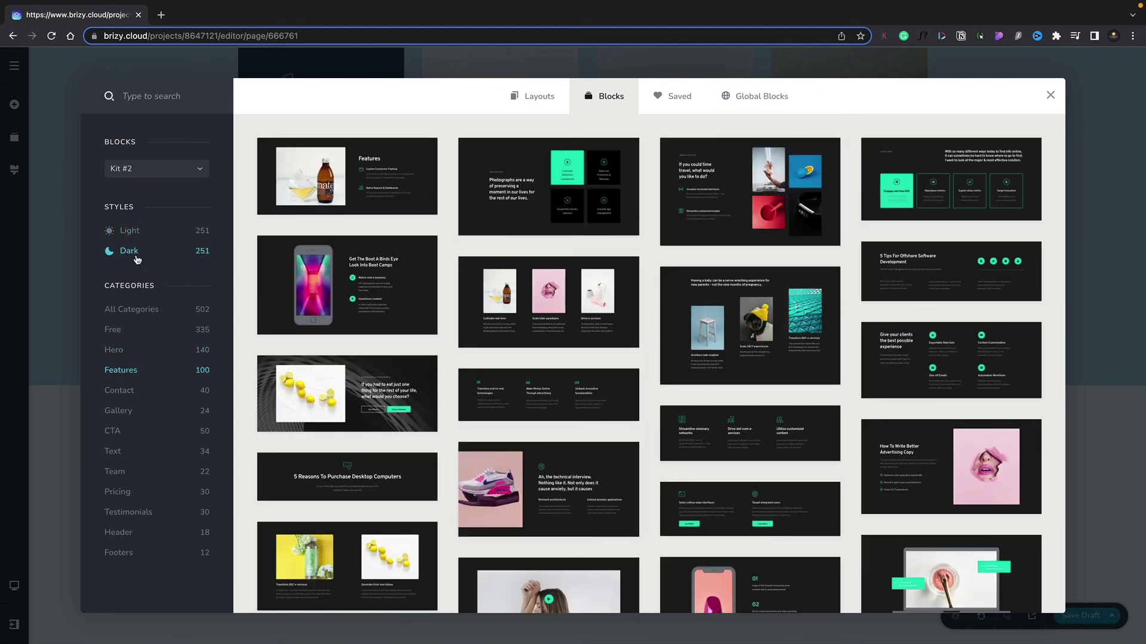